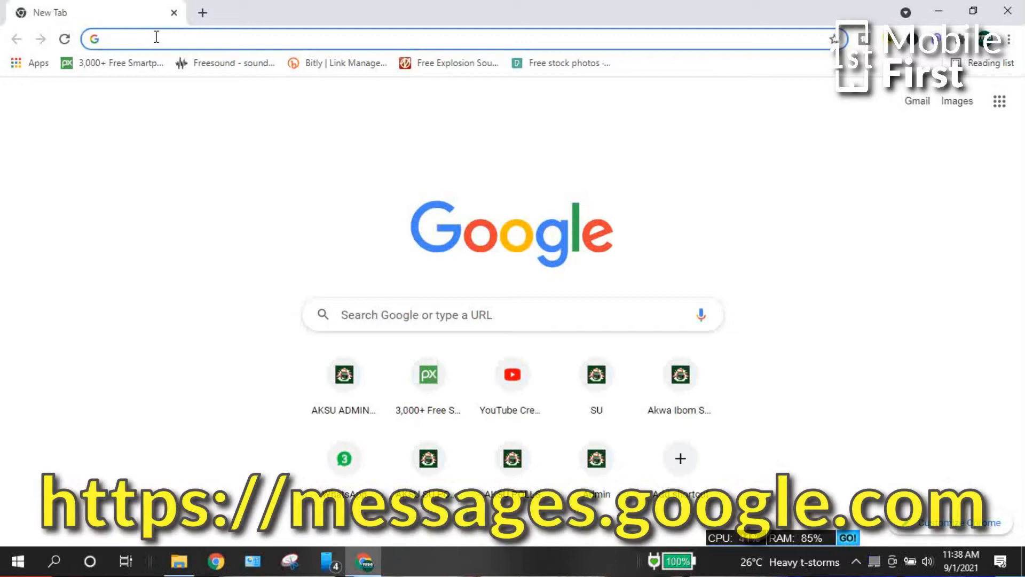
type("messages")
Step: Go to messages.google.com in Chrome to reach Messages for web
key("End")
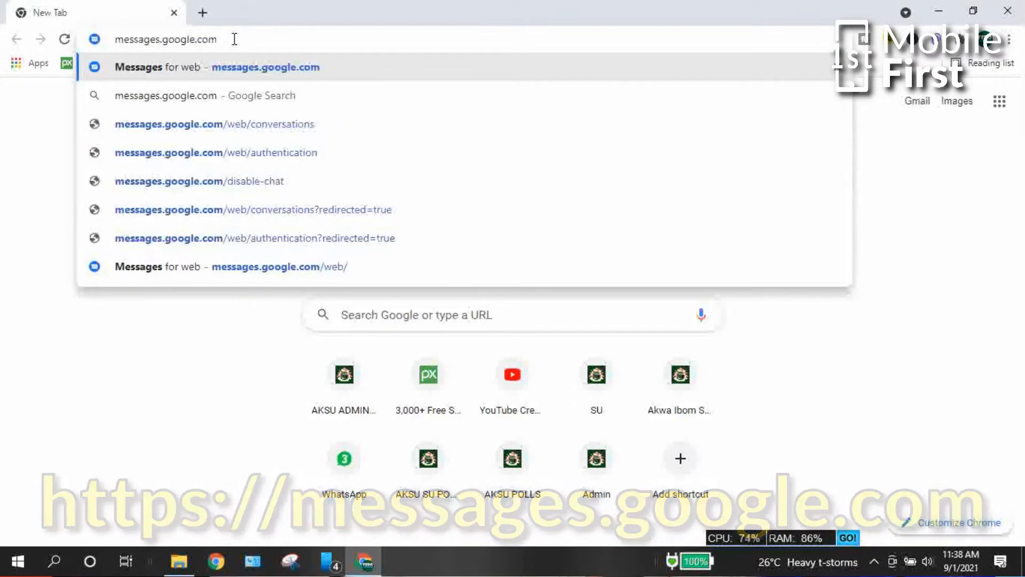
key("Return")
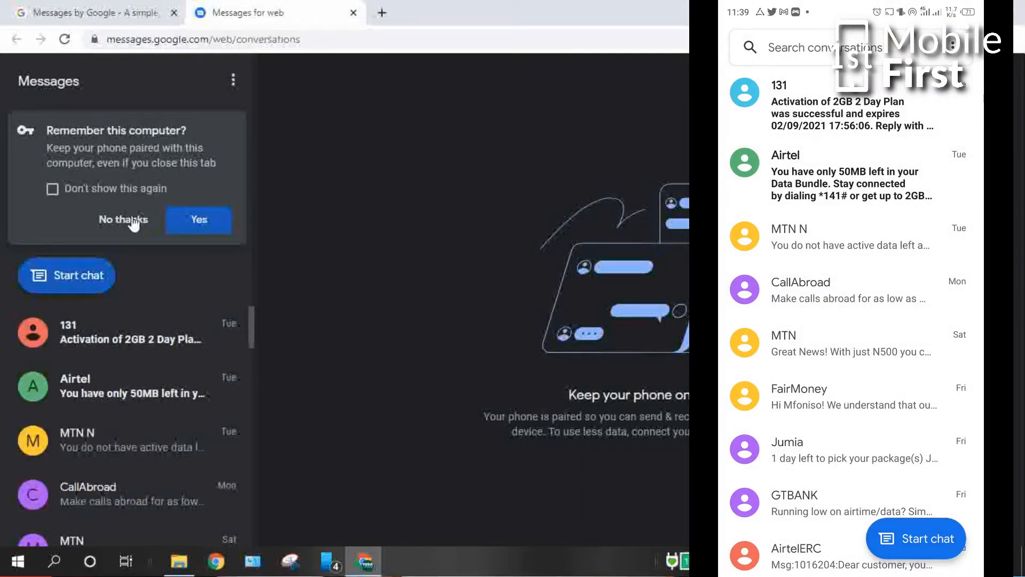
Step: Answer Yes to 'Remember this computer?' so the phone stays paired
left_click(198, 223)
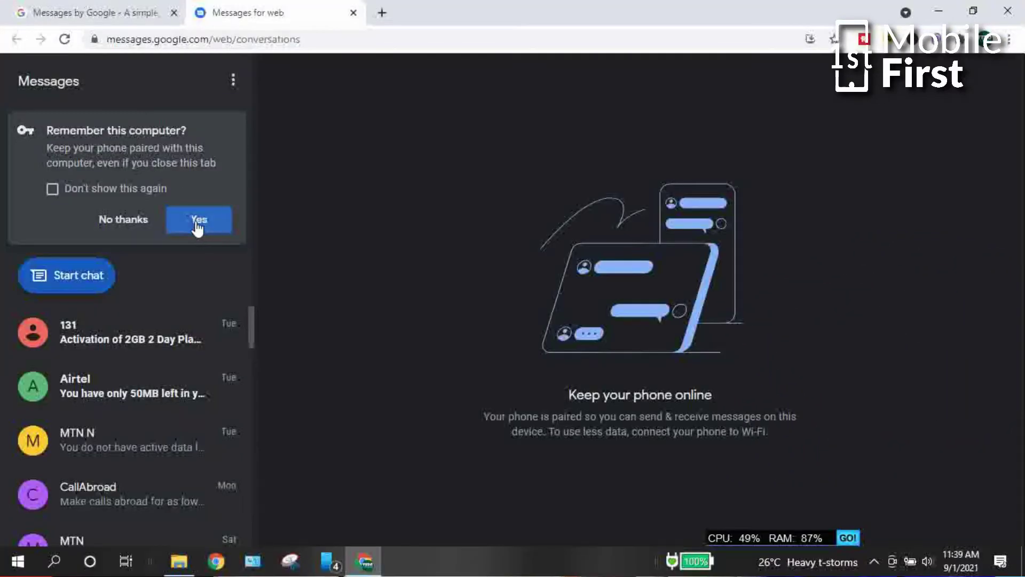
Step: Confirm Yes again on the remember-this-computer prompt to keep the pairing
left_click(198, 224)
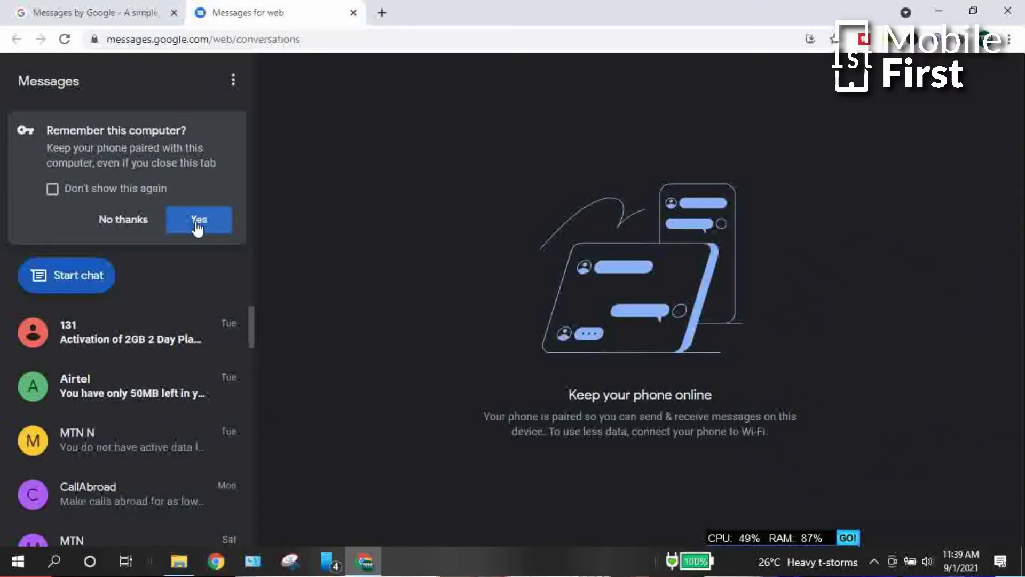
left_click(198, 225)
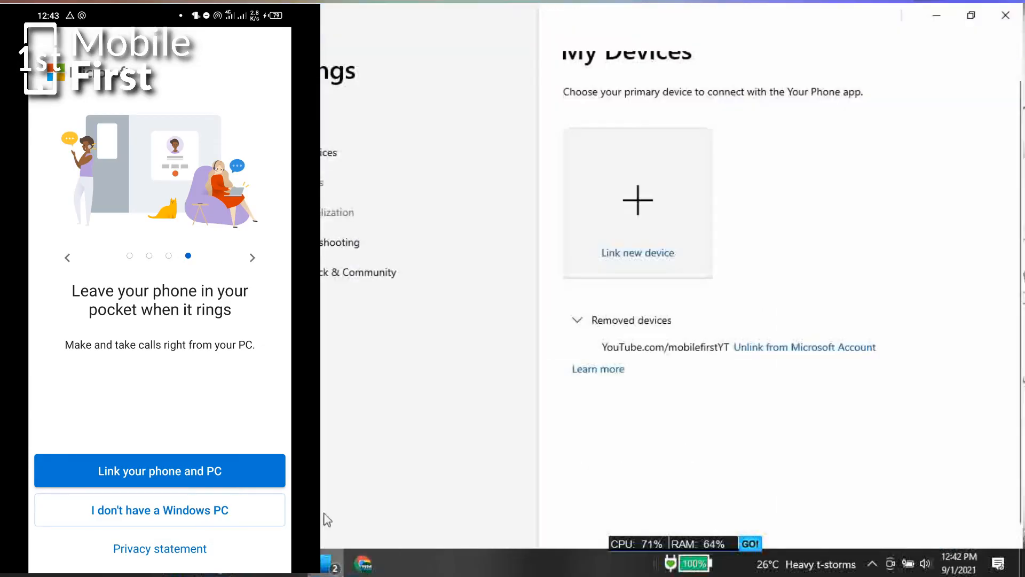
Step: Link a new device, confirm the companion app is ready, and choose Pair with QR code
left_click(641, 204)
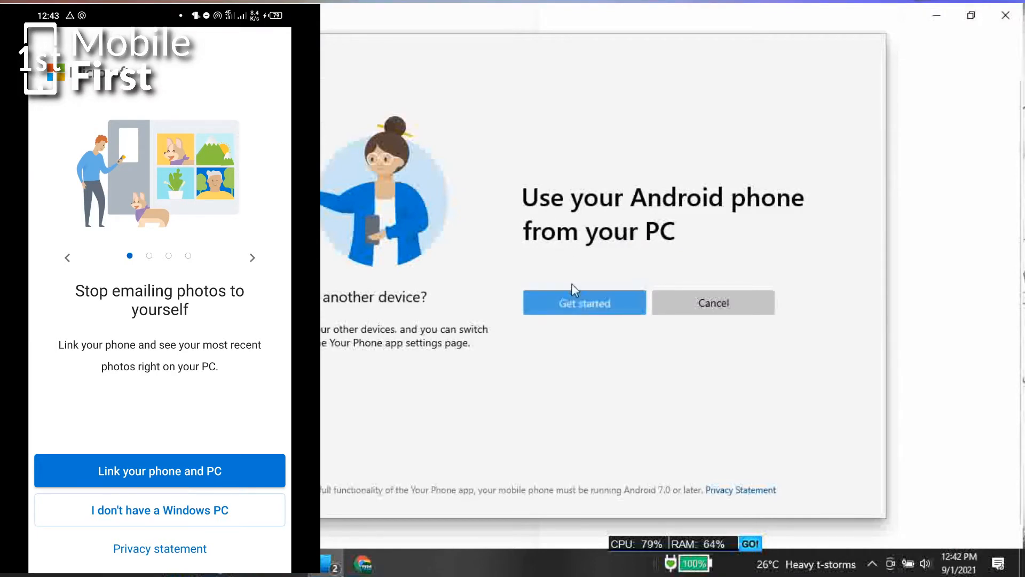
left_click(578, 301)
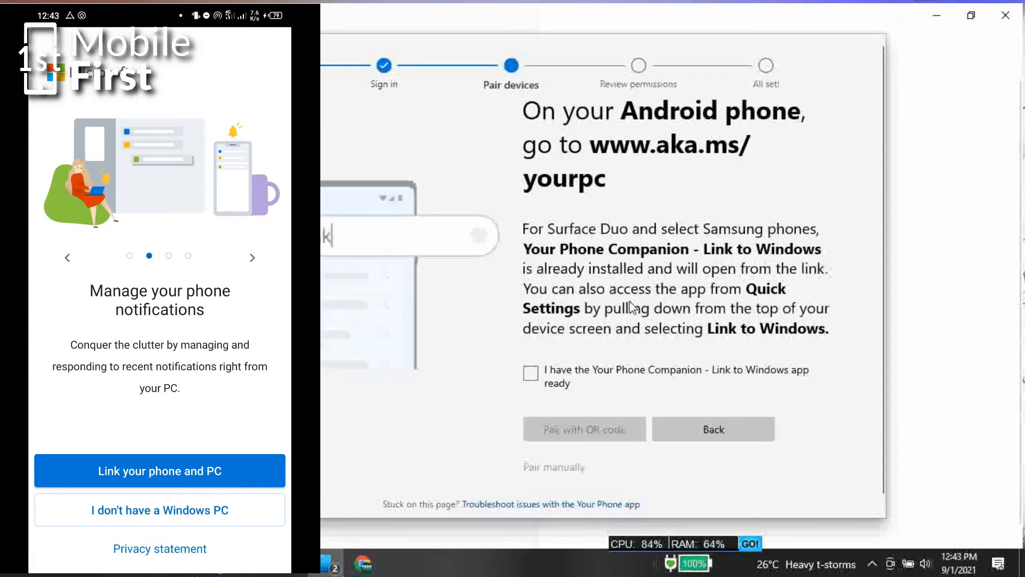
left_click(531, 373)
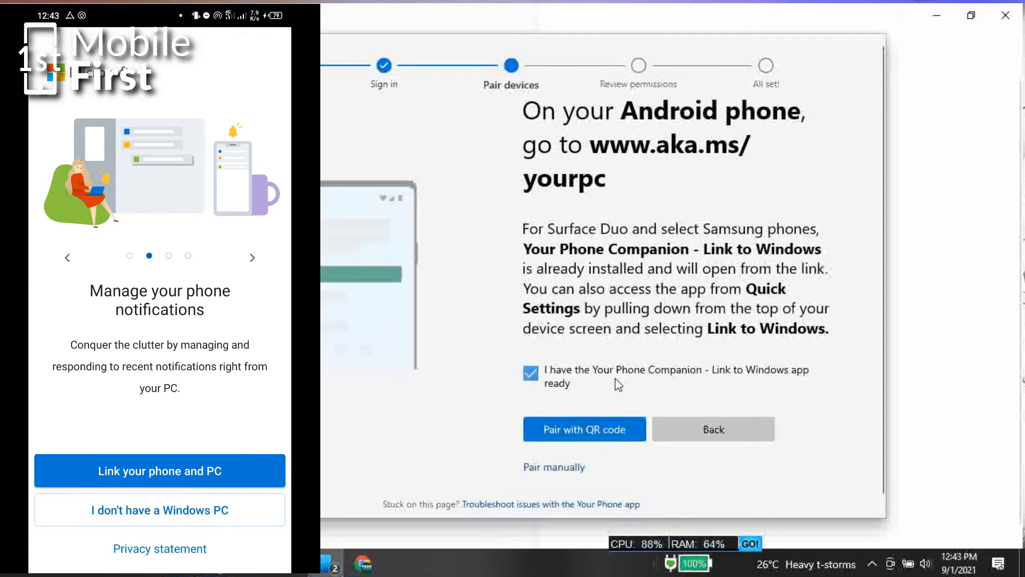
left_click(572, 437)
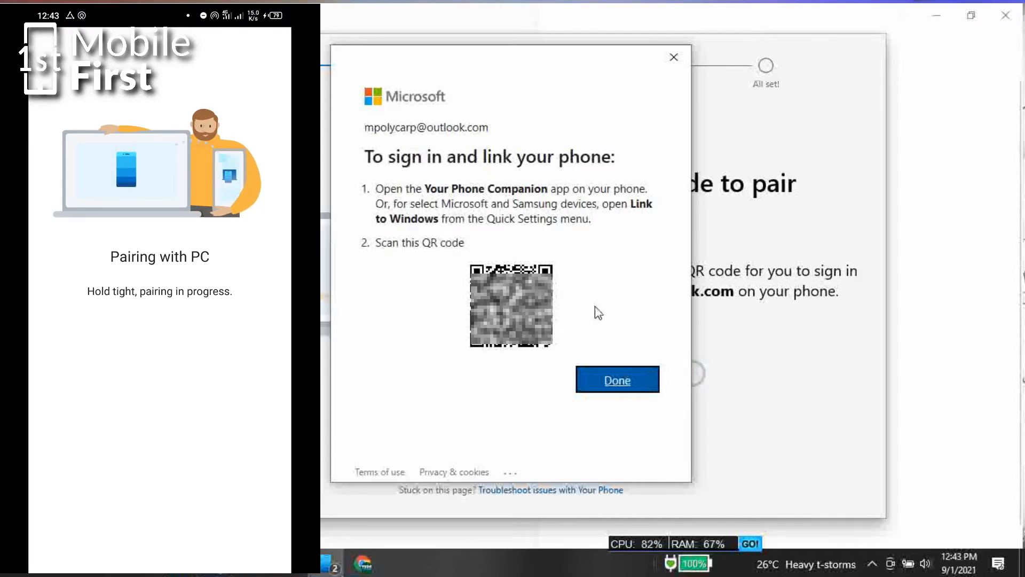
Step: Close the QR sign-in window with Done once the phone has scanned the code
left_click(618, 384)
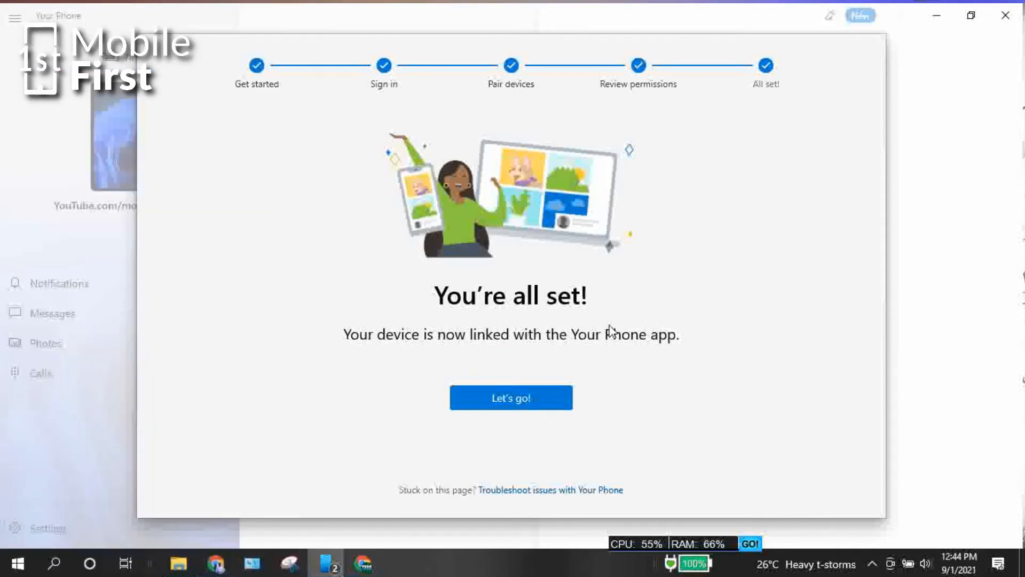
Step: Finish setup with Let's go and show the phone's SMS threads in Messages
left_click(523, 398)
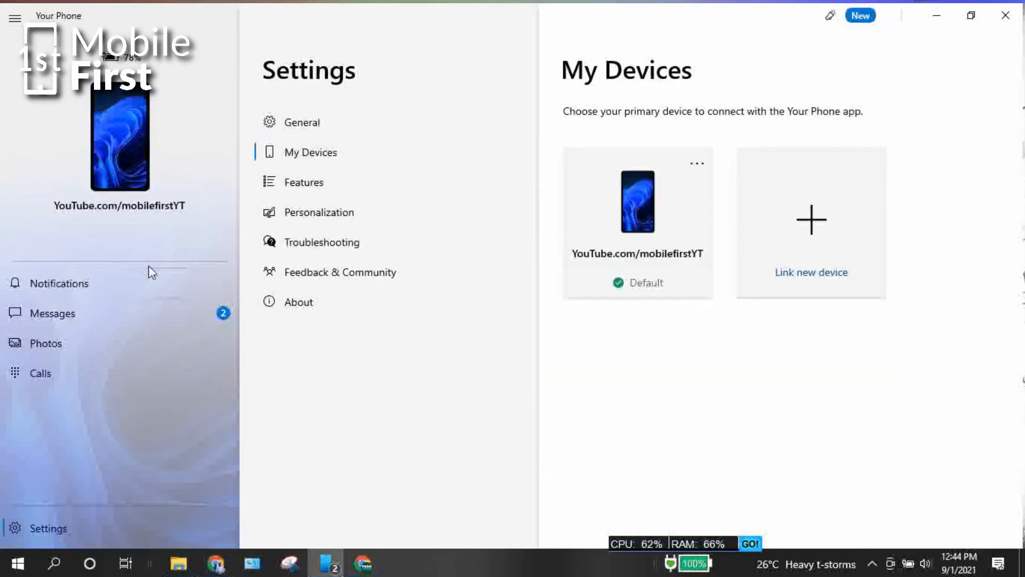
left_click(40, 312)
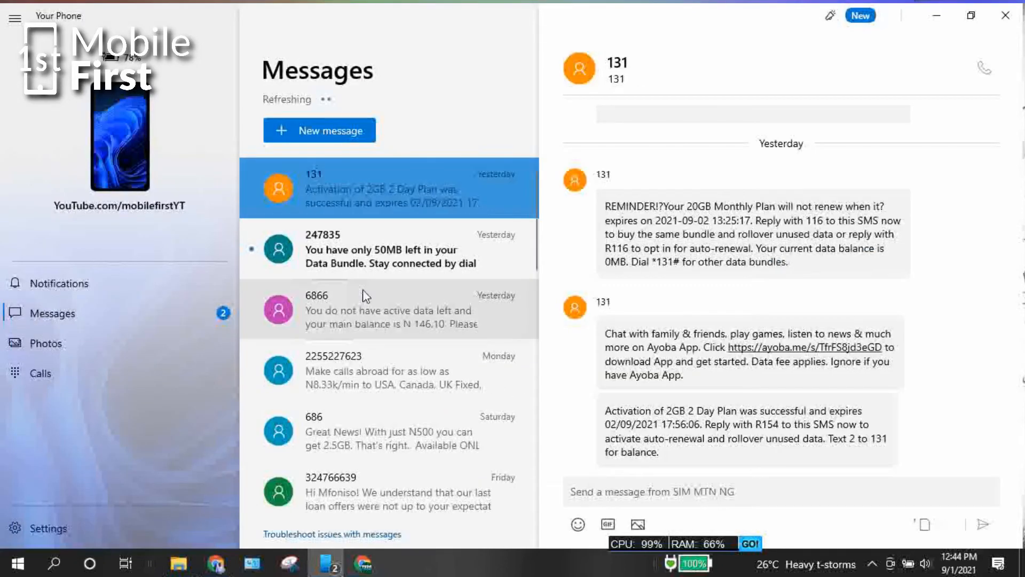